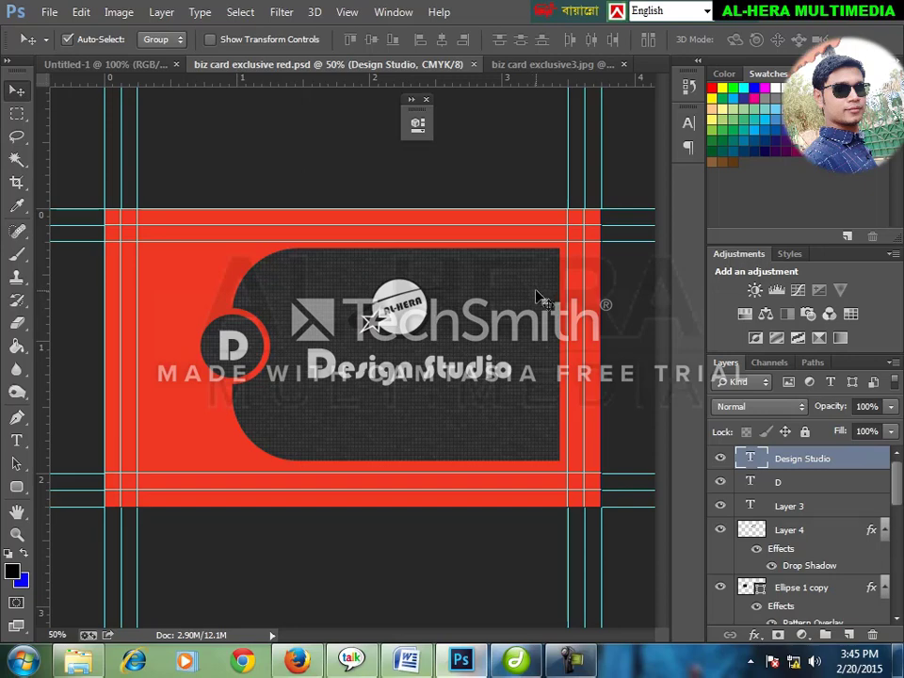
Examine the pattern textures on the red Design Studio business card and the blue business card up close
left_click(539, 298)
key("ctrl+plus")
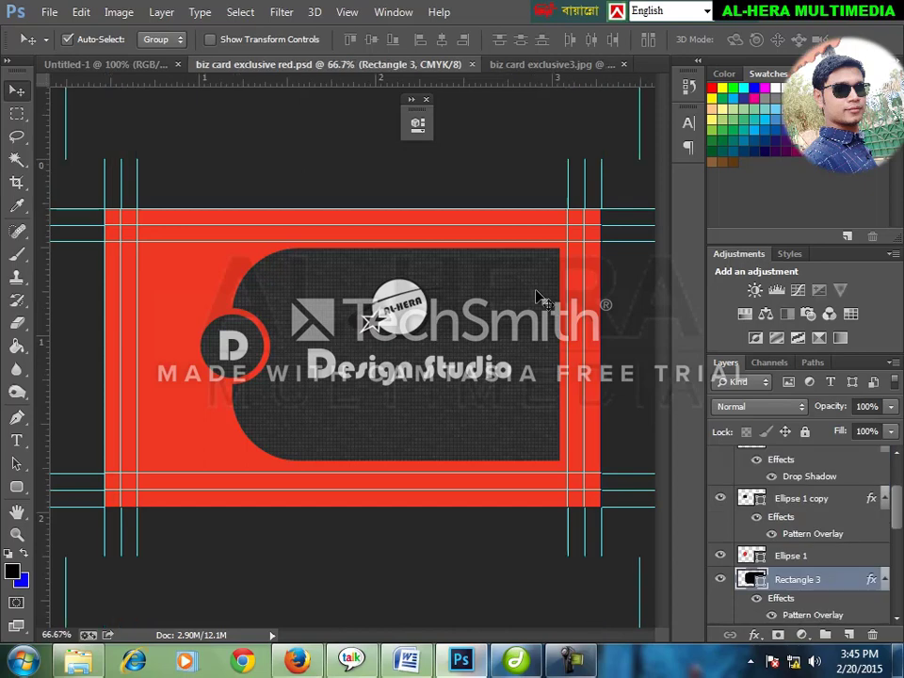
key("ctrl+plus")
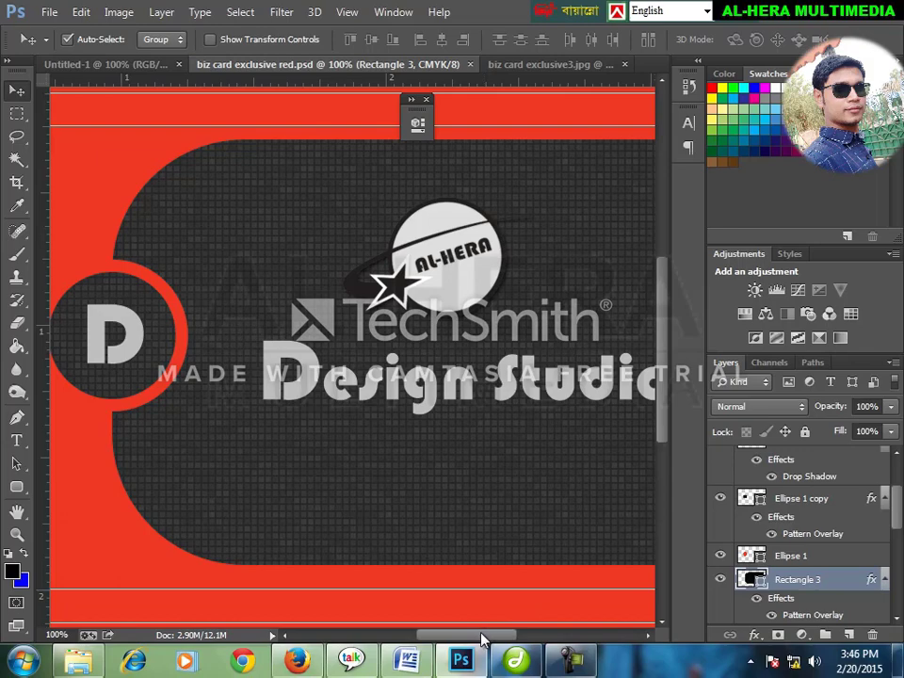
mouse_move(483, 636)
left_mouse_down()
mouse_move(530, 640)
mouse_move(493, 644)
left_mouse_up()
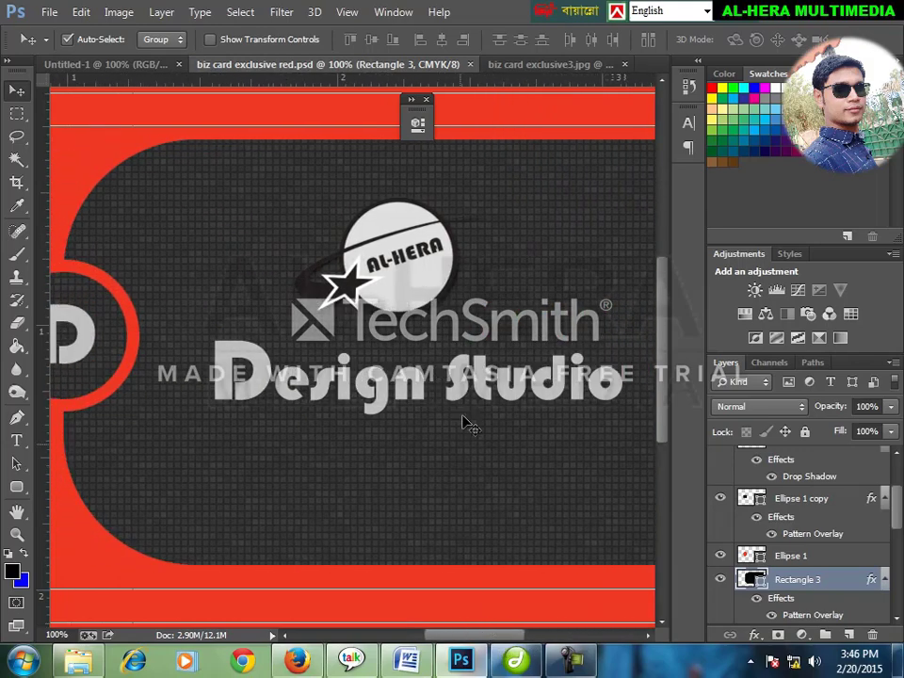
left_click(519, 66)
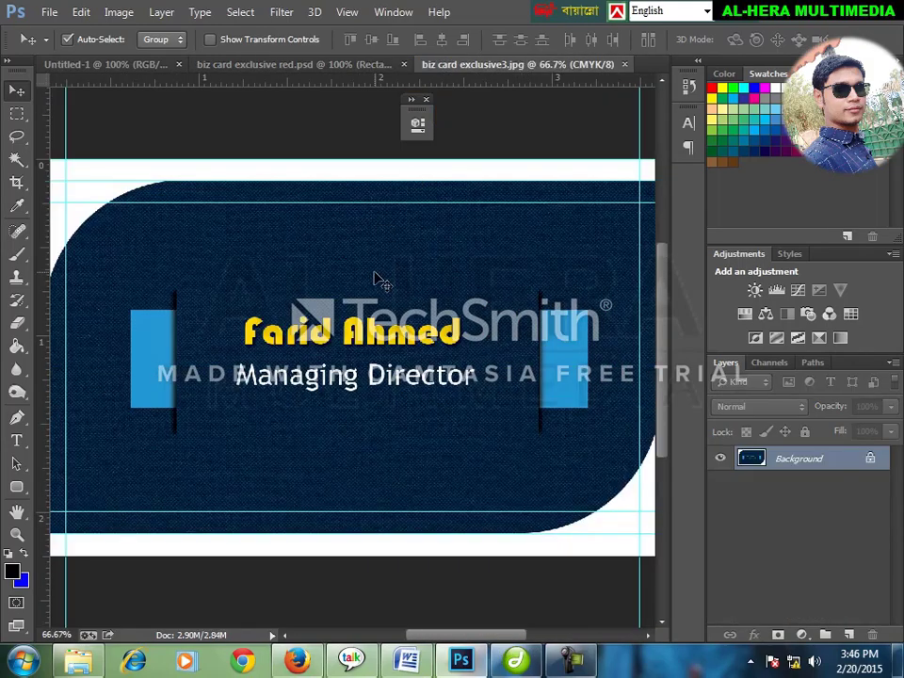
key("ctrl+plus")
key("ctrl+plus")
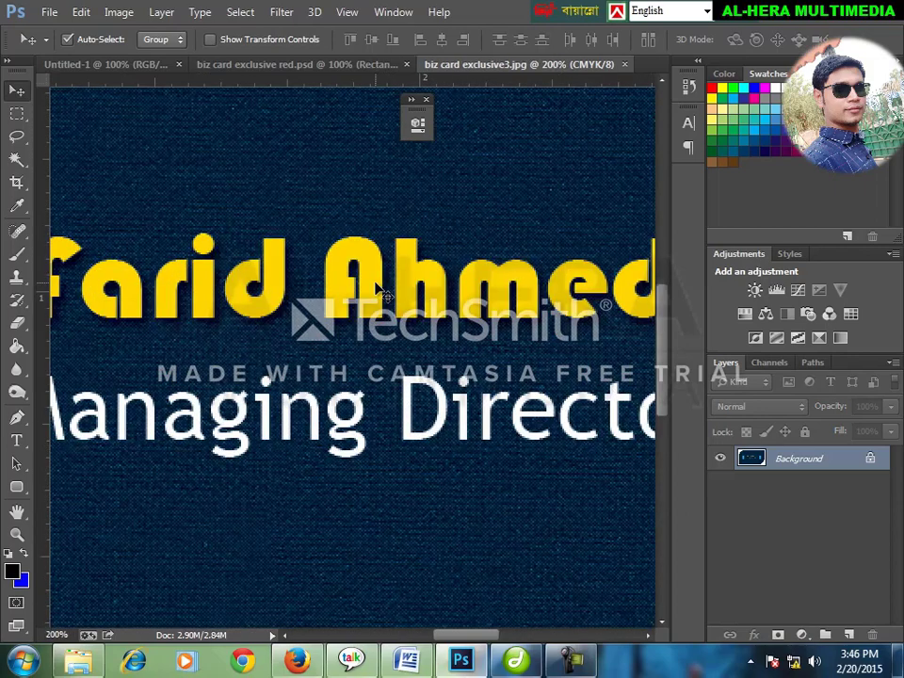
key("ctrl+minus")
key("ctrl+minus")
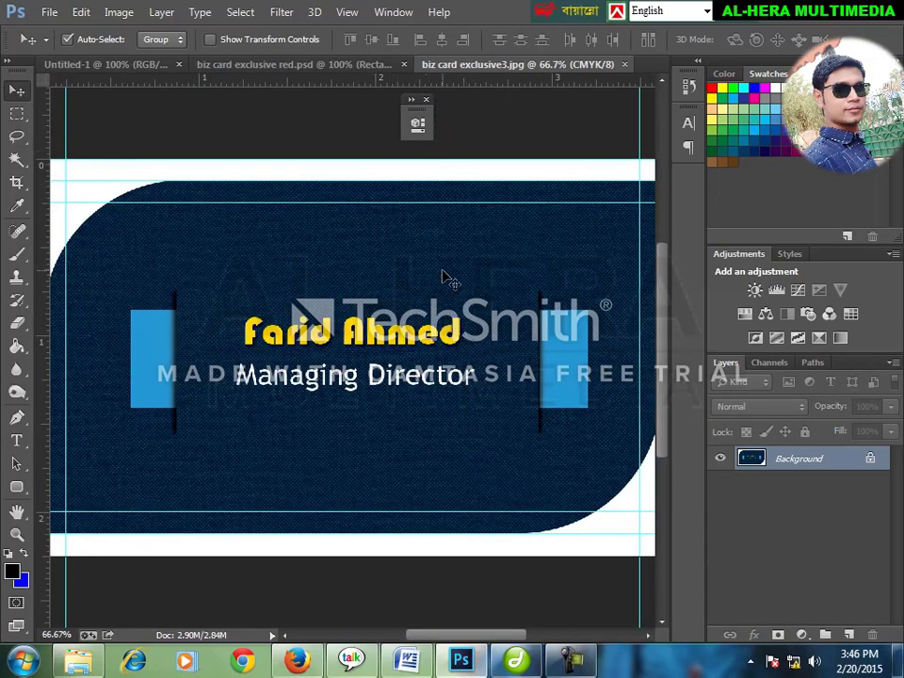
Close the biz card exclusive3.jpg and biz card exclusive red.psd documents, leaving only the blank Untitled-1 document open
left_click(624, 65)
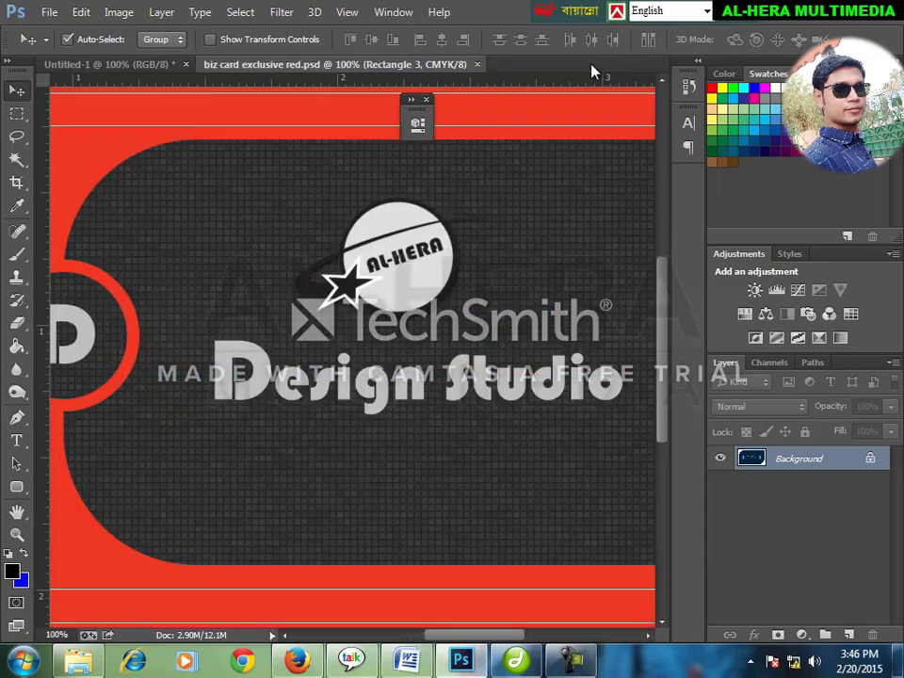
left_click(477, 65)
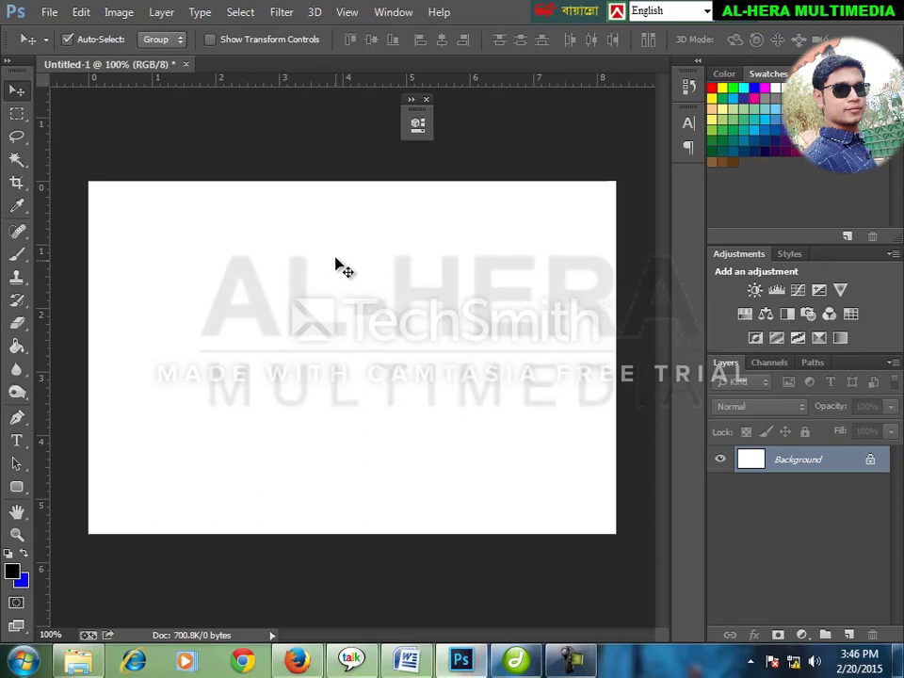
Open the Background_04 PNG texture from the Carbon_Metal_Pattern-PIXEDEN folder
left_click(49, 12)
left_click(57, 48)
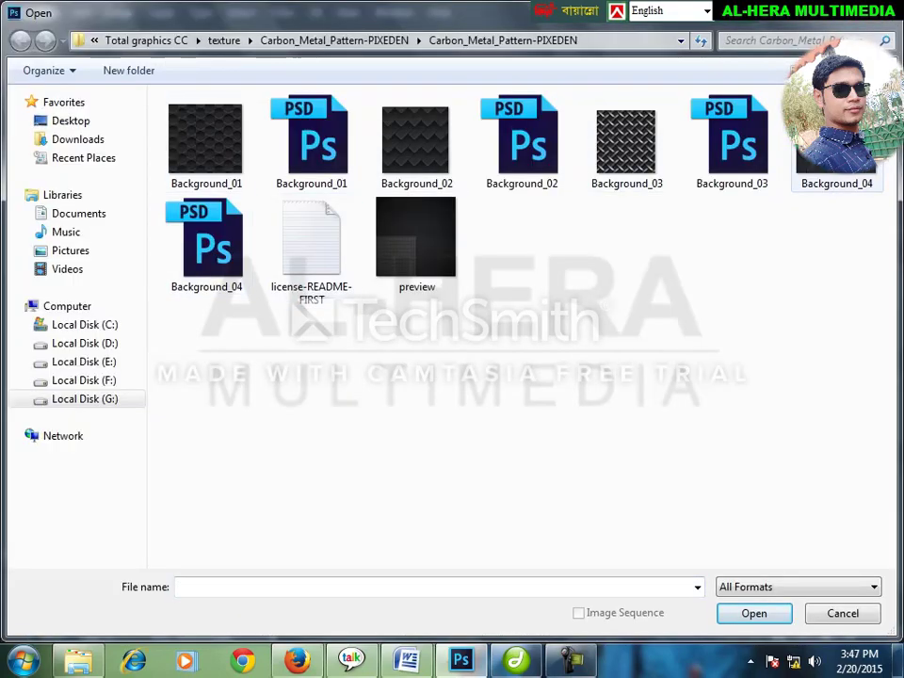
left_click(836, 146)
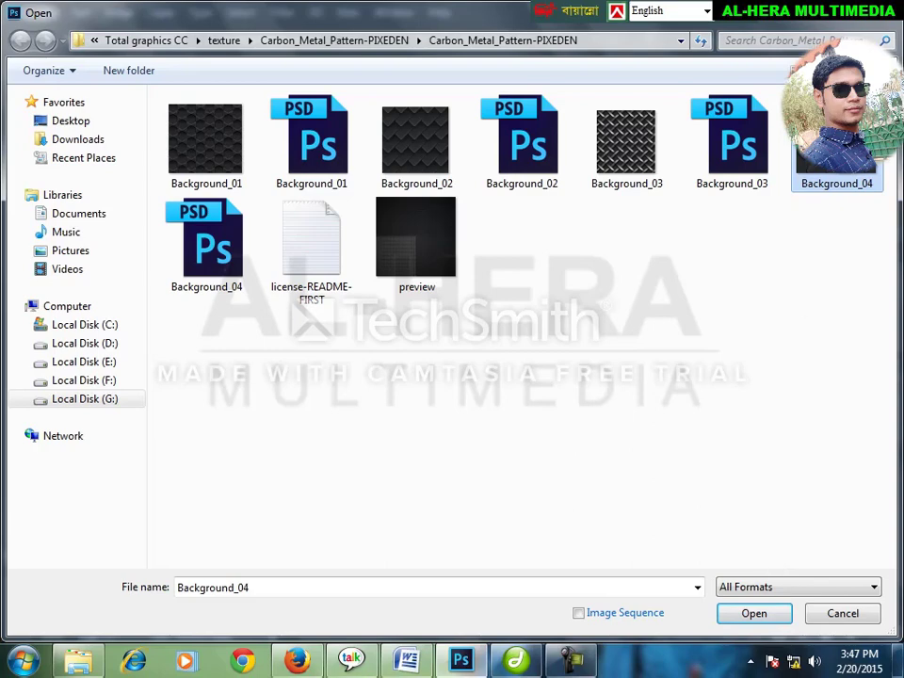
left_click(753, 613)
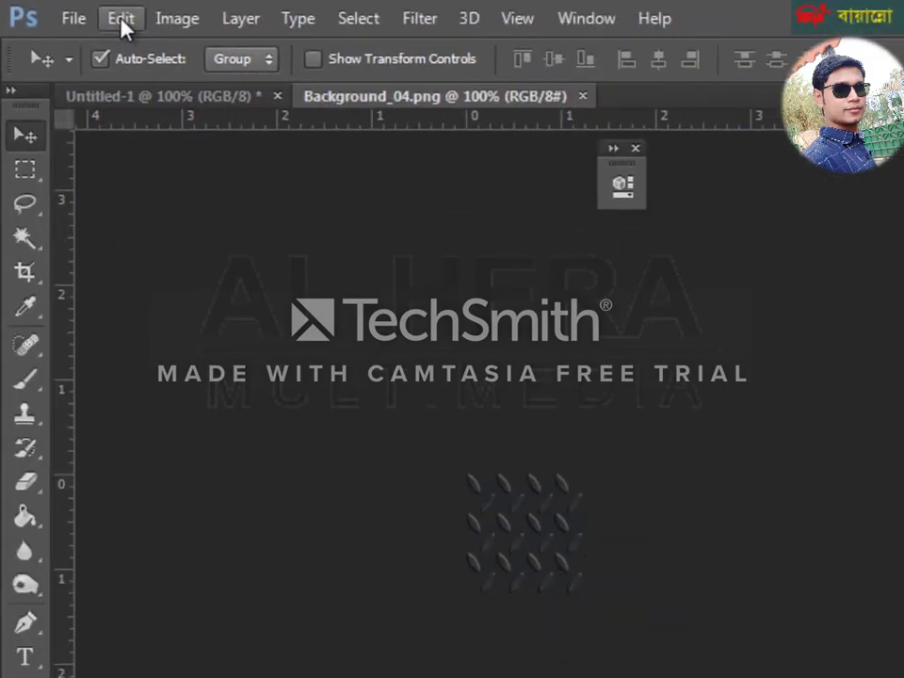
Define the open texture image as a pattern named pattern_rice
left_click(183, 28)
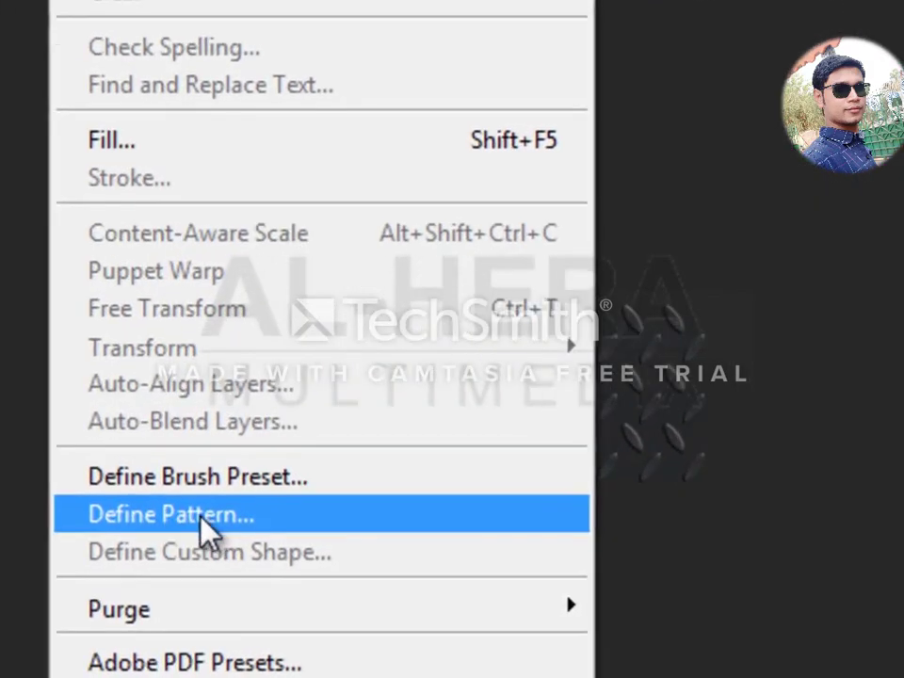
left_click(236, 486)
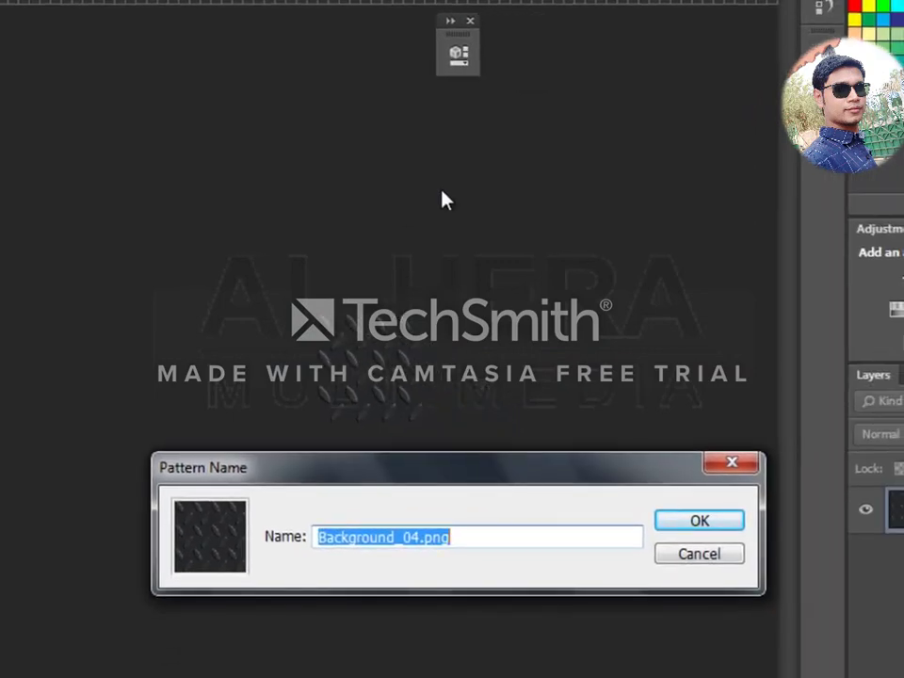
type("p")
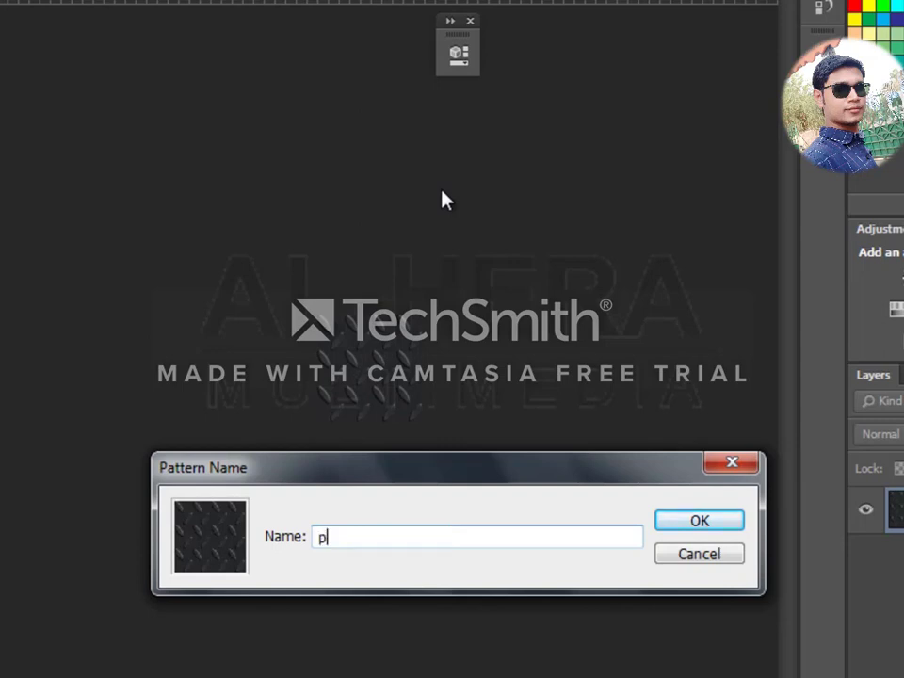
type("attern_rice")
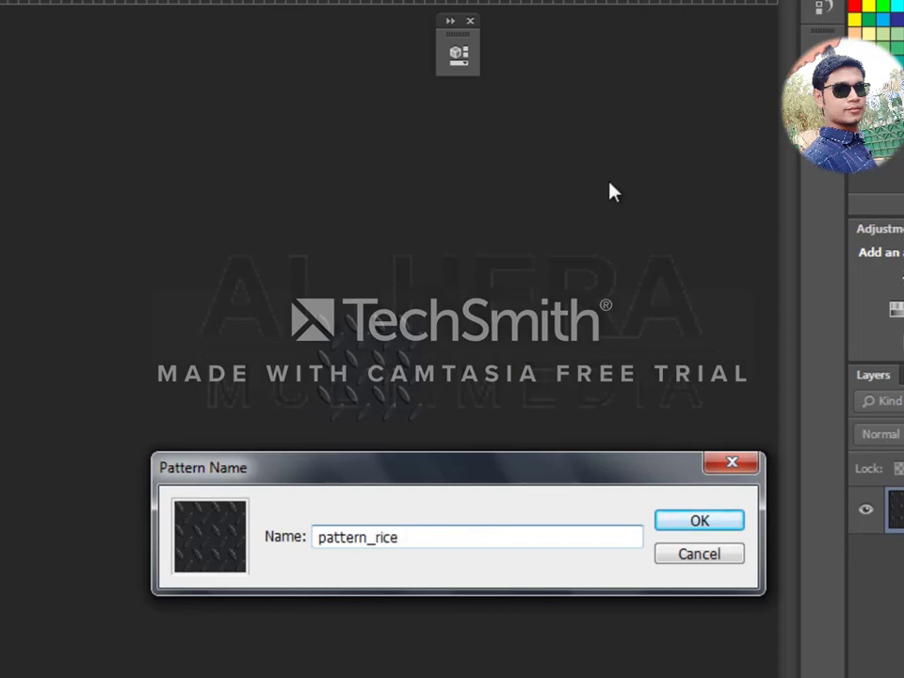
left_click(698, 524)
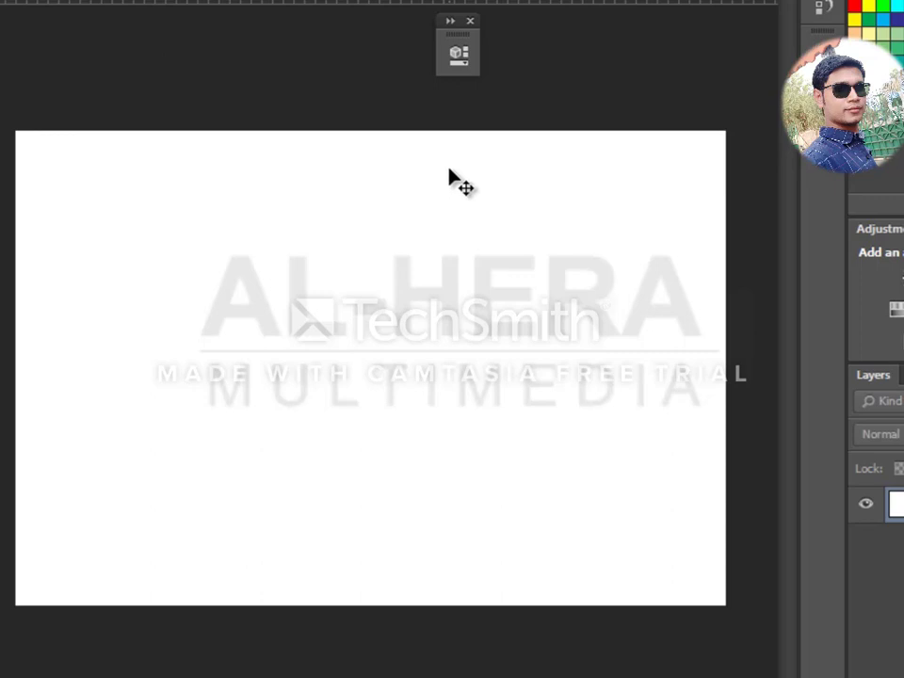
Draw a rounded rectangle of about 368 by 250 px on the blank Untitled-1 canvas and shift it slightly up and left
right_click(0, 537)
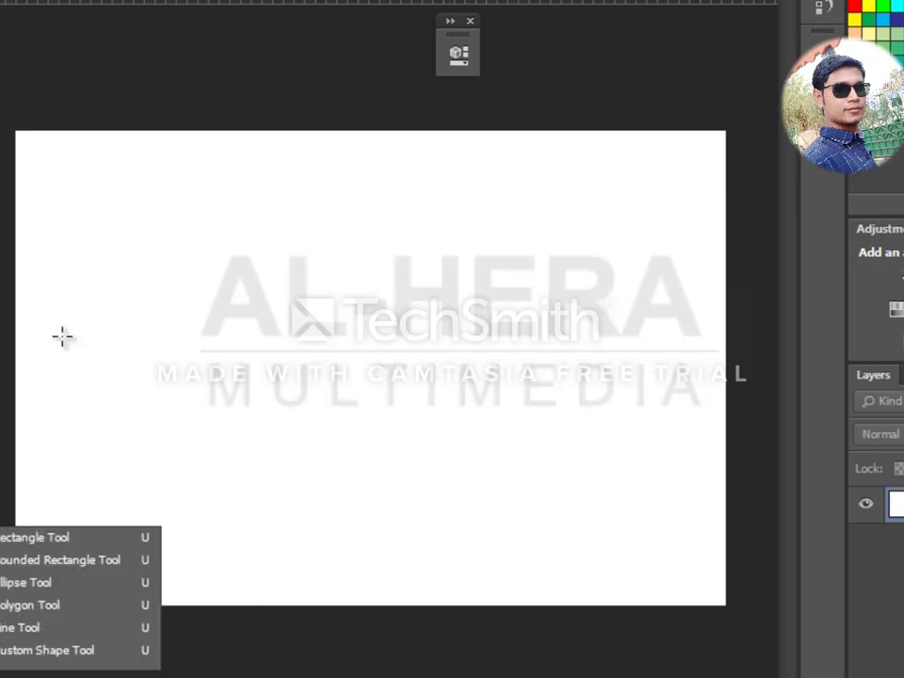
left_click(2, 557)
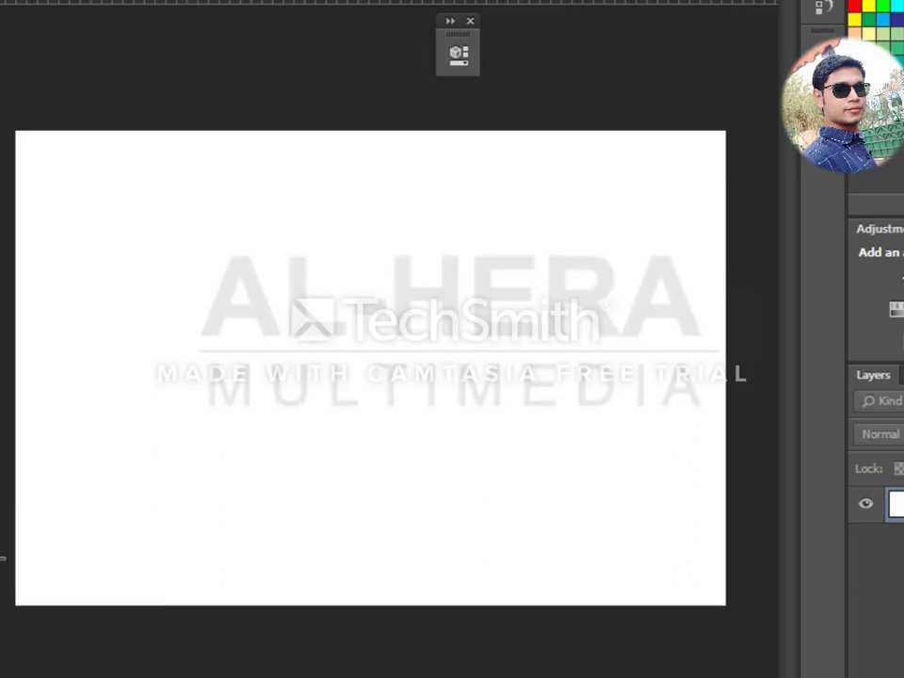
left_click_drag(164, 235, 595, 527)
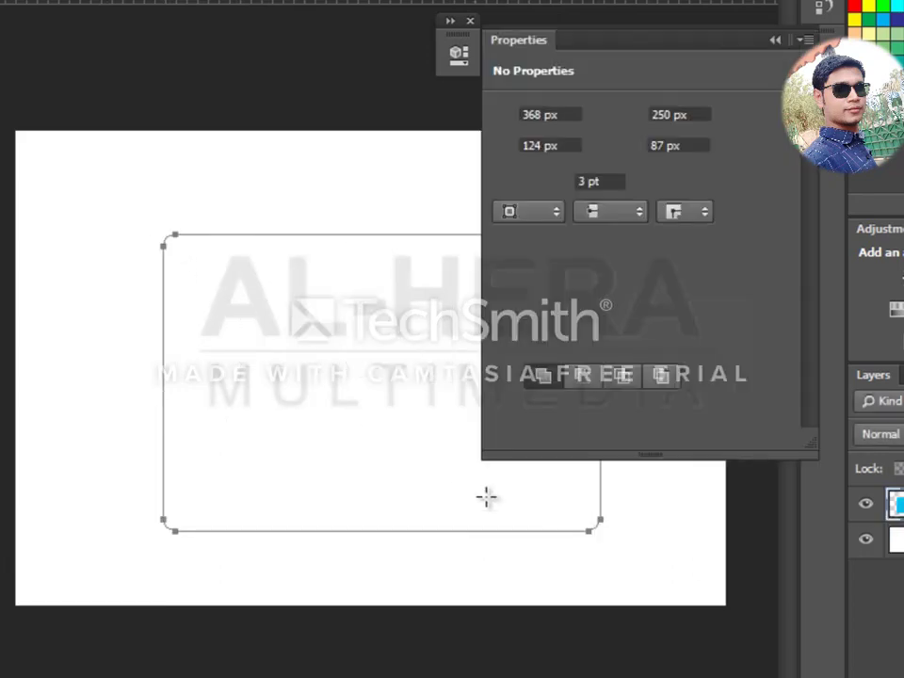
left_click(774, 42)
left_click_drag(424, 371, 394, 351)
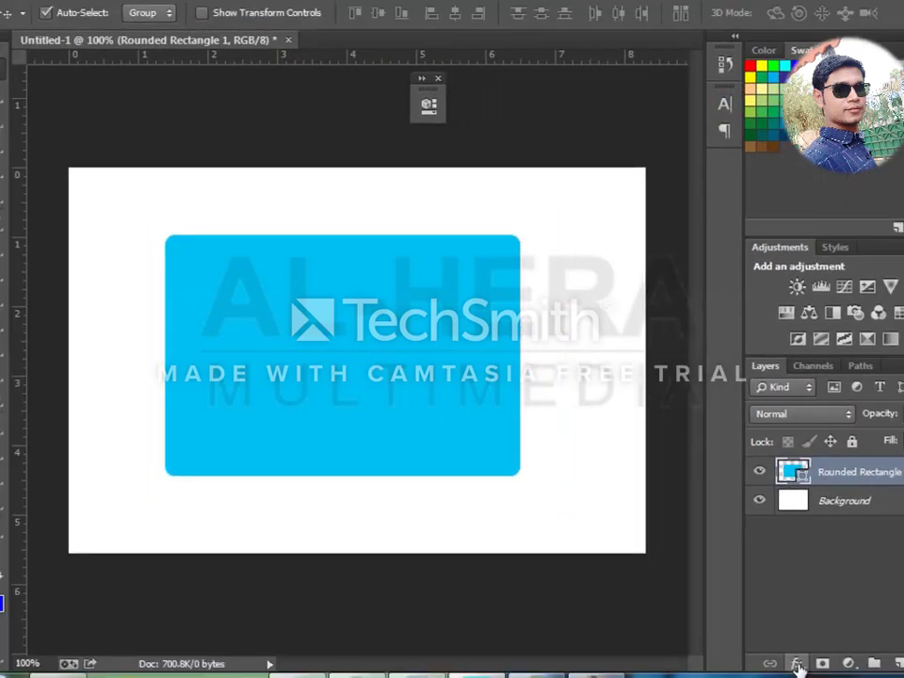
Apply a Pattern Overlay with the pattern_rice pattern to the rounded rectangle and move it toward the canvas center
left_click(796, 665)
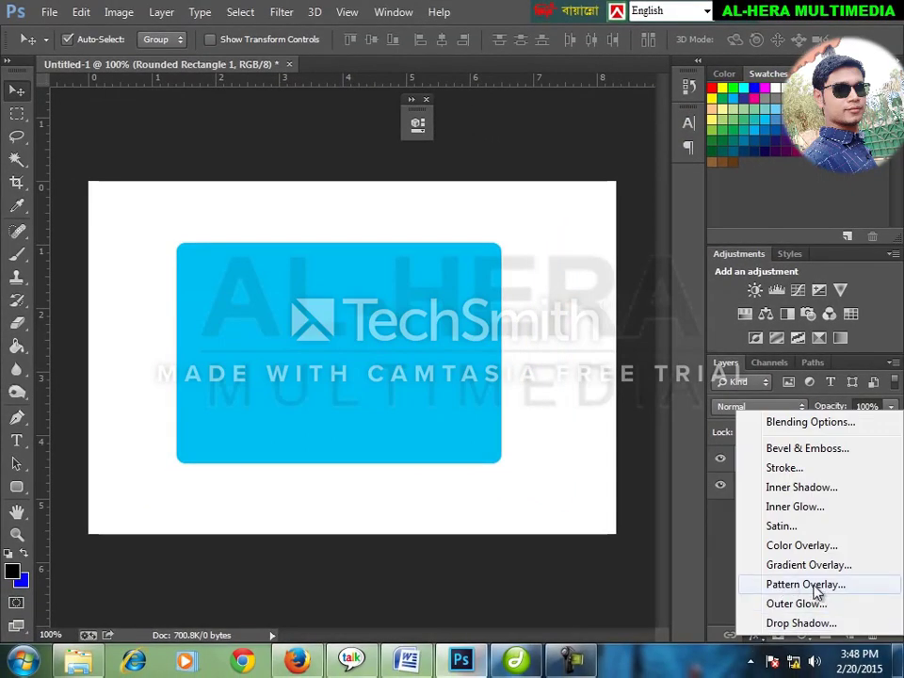
left_click(155, 13)
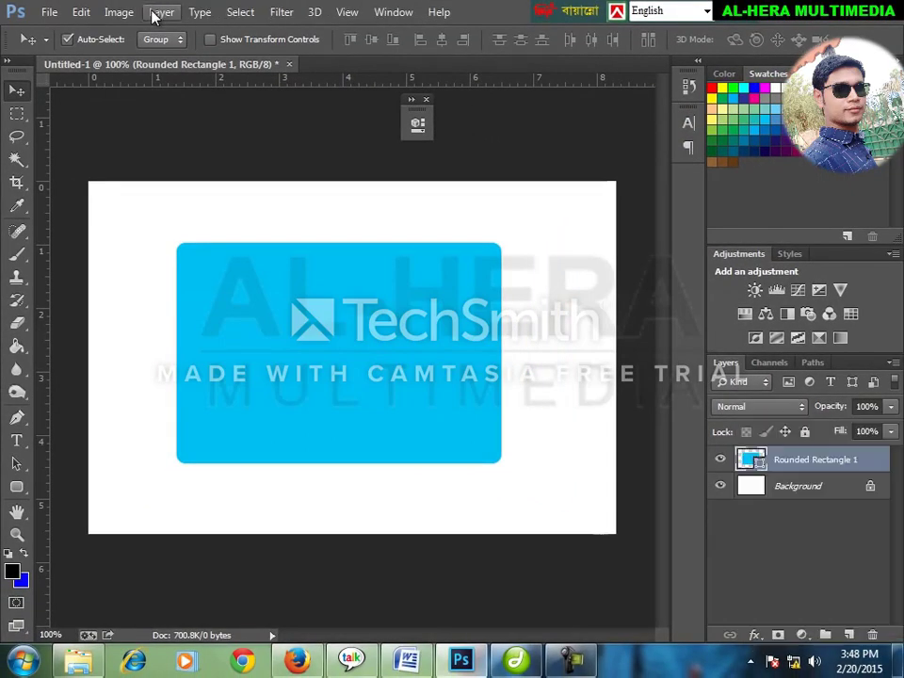
left_click(155, 14)
mouse_move(196, 123)
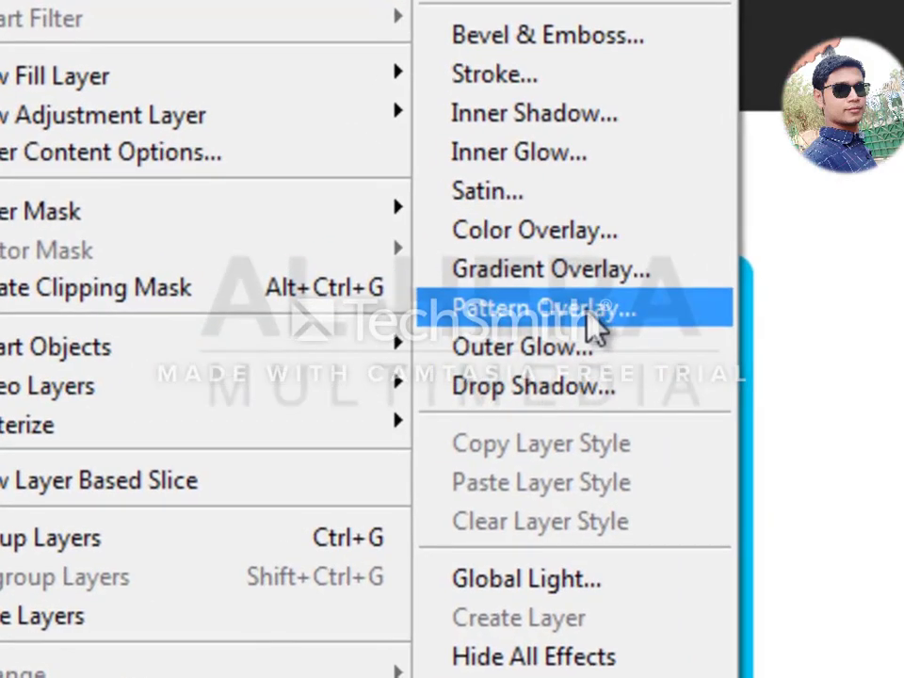
left_click(419, 267)
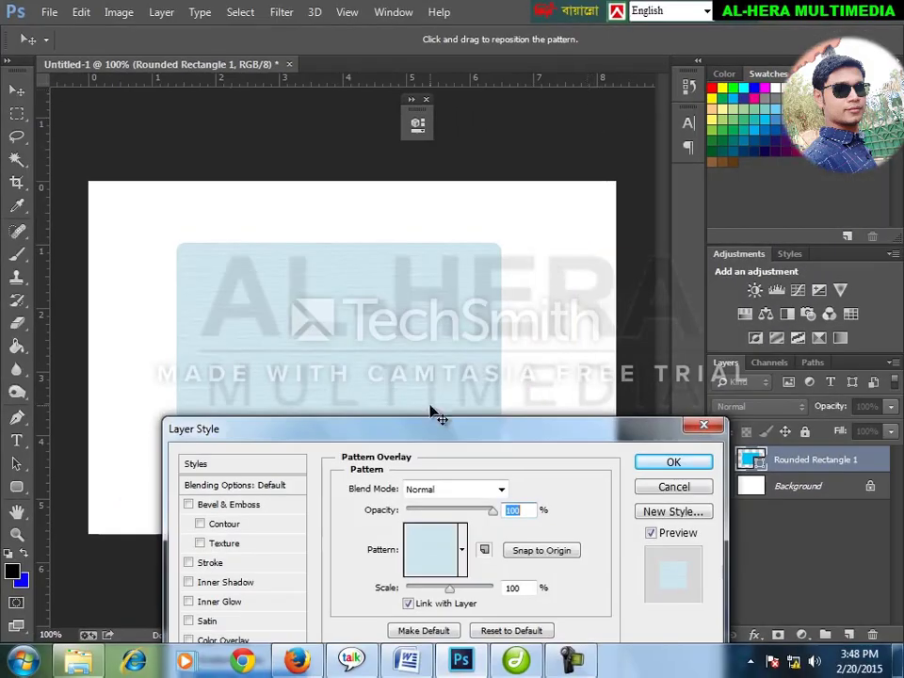
left_click_drag(387, 425, 586, 302)
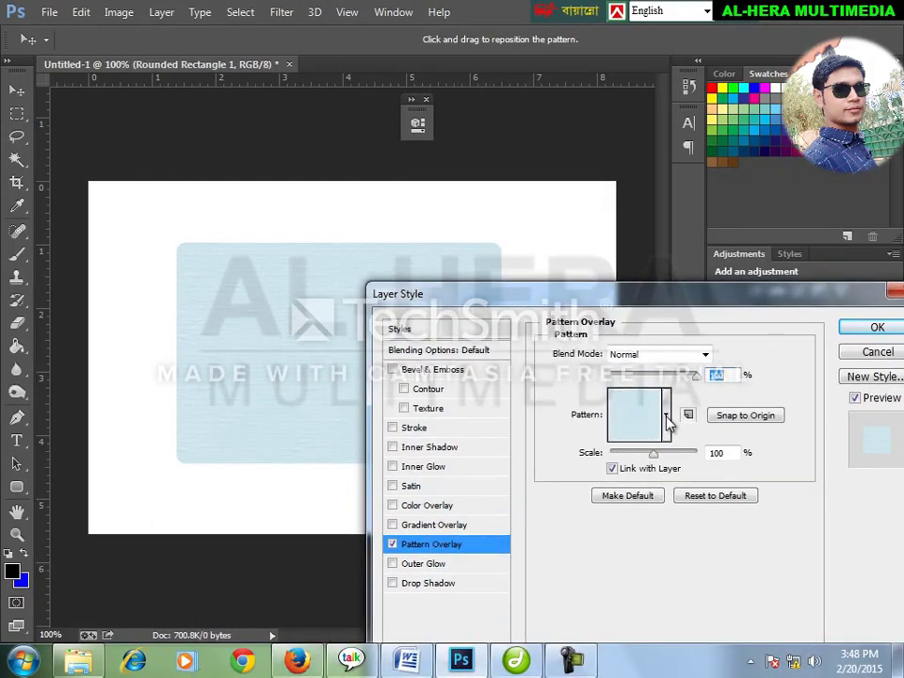
left_click(666, 421)
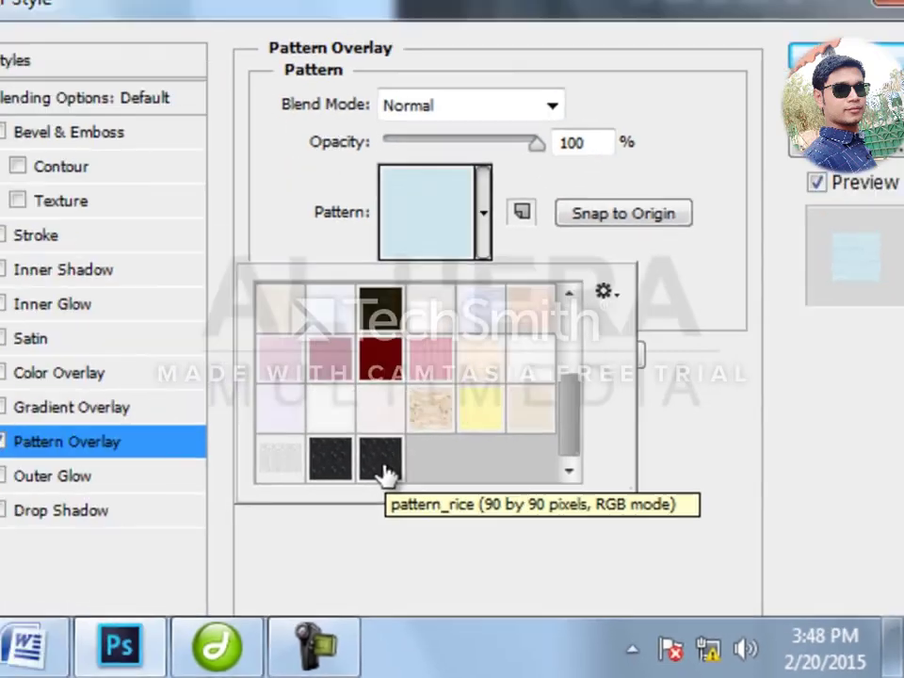
left_click(247, 413)
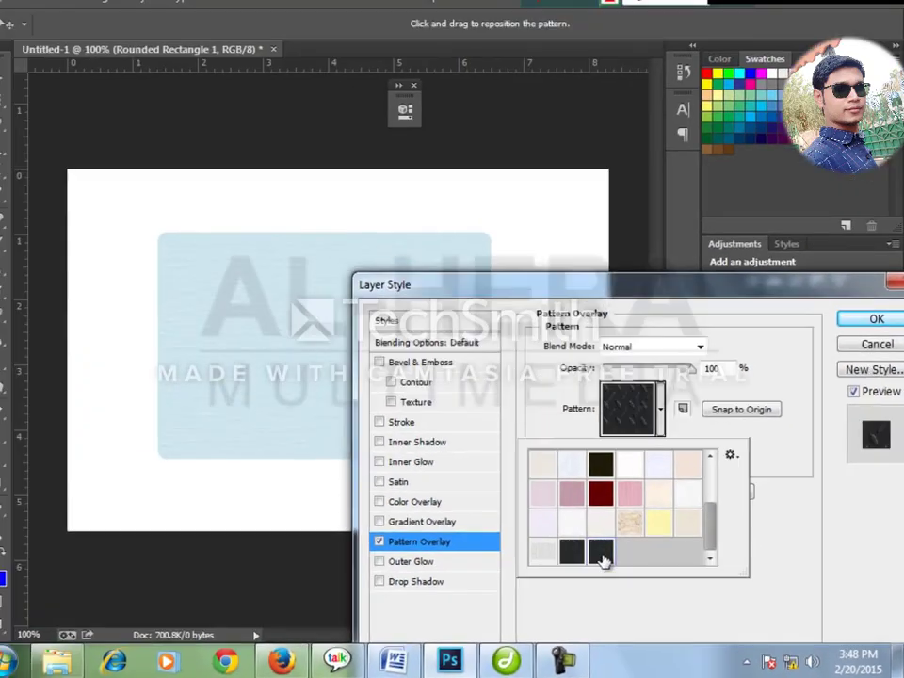
left_click(875, 328)
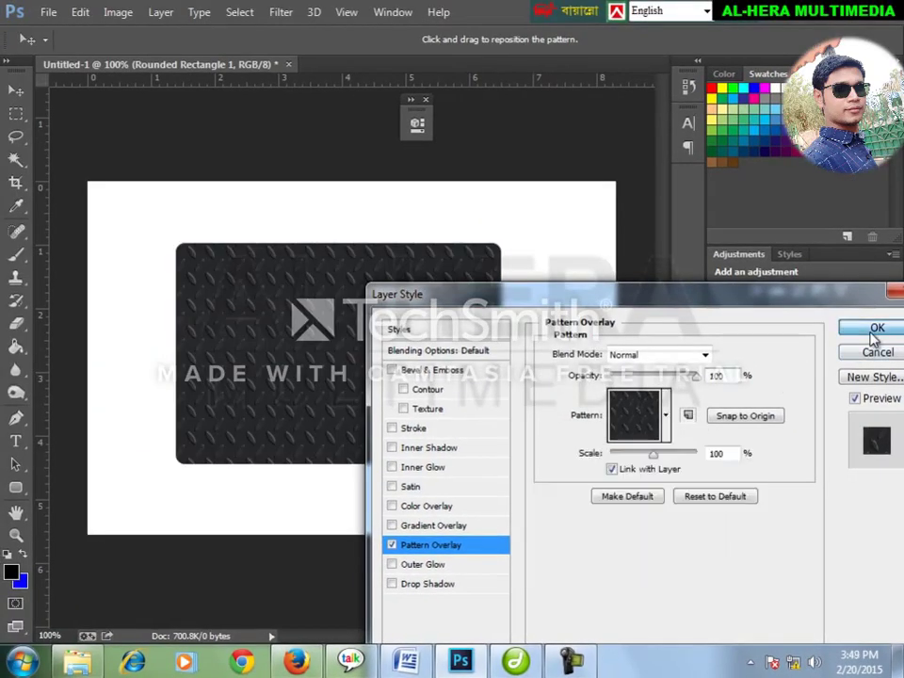
left_click(875, 327)
left_click_drag(277, 374, 319, 359)
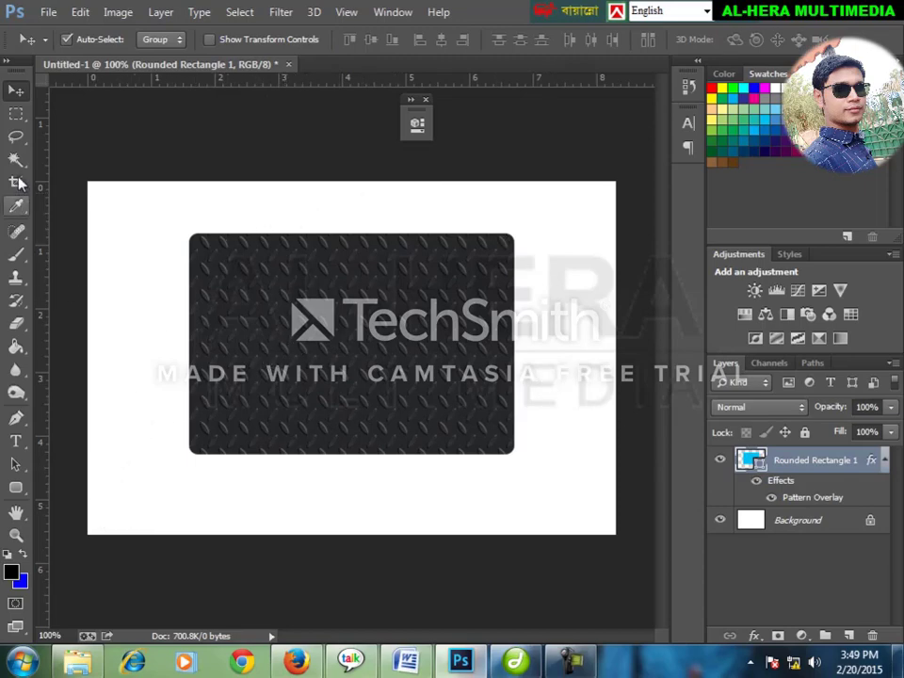
Draw a club custom shape of about 152 by 152 px overlapping the patterned rectangle's lower left edge
left_click(15, 487)
right_click(16, 492)
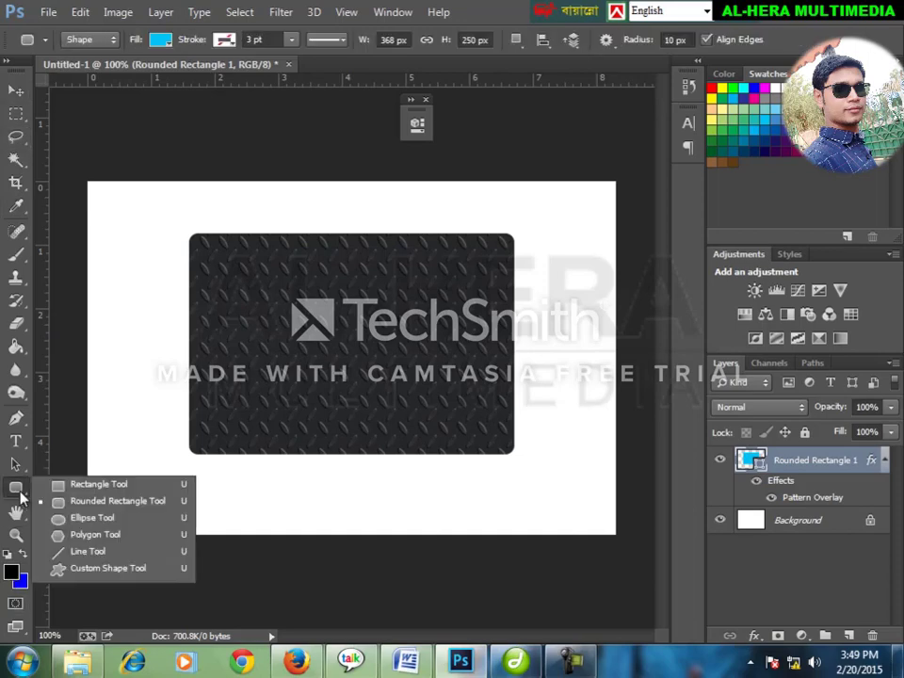
left_click(57, 570)
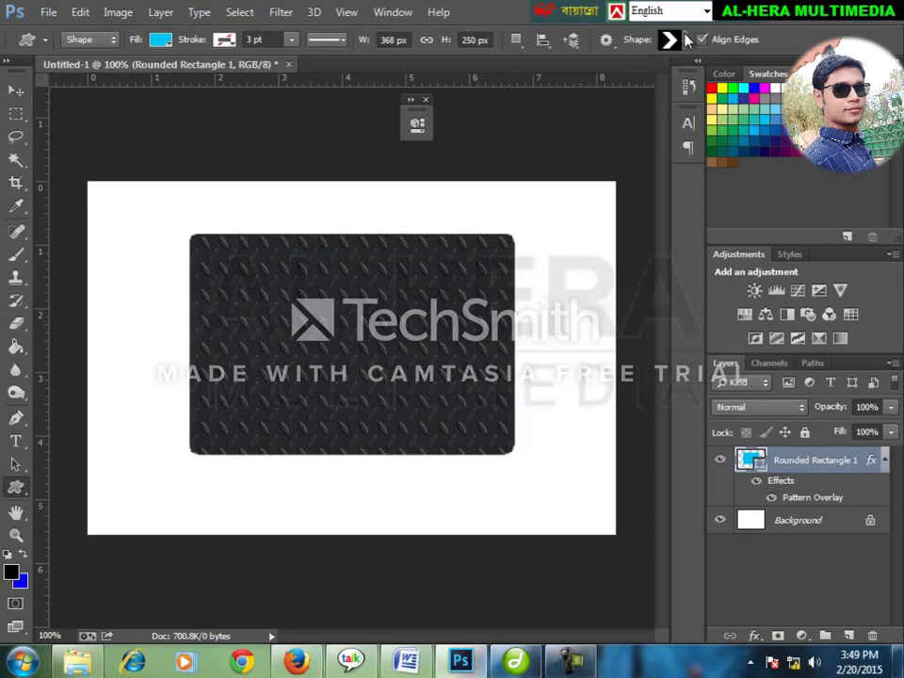
left_click(686, 39)
scroll(750, 111, "down", 10)
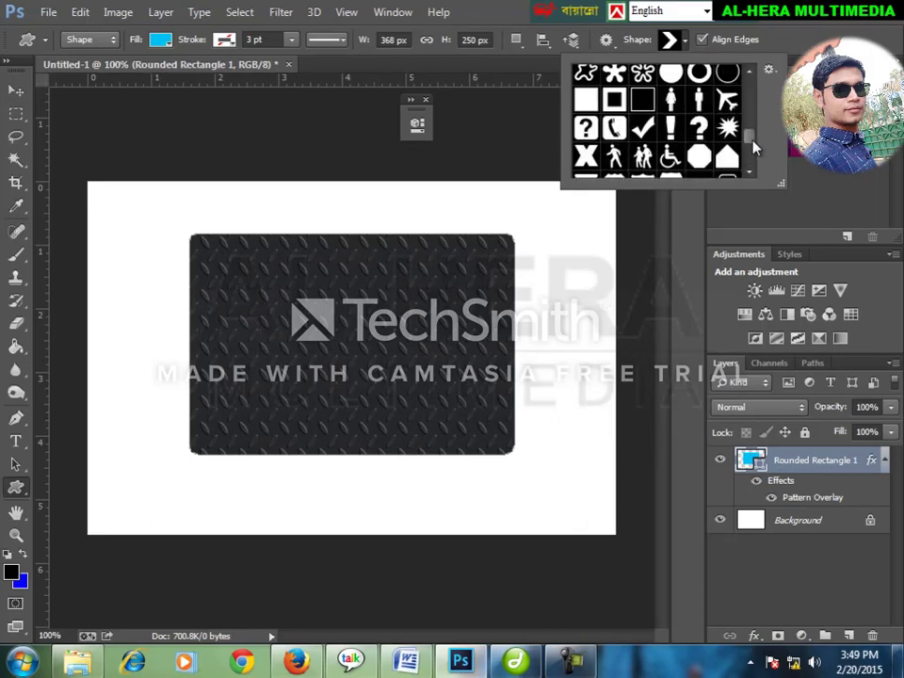
scroll(753, 143, "up", 3)
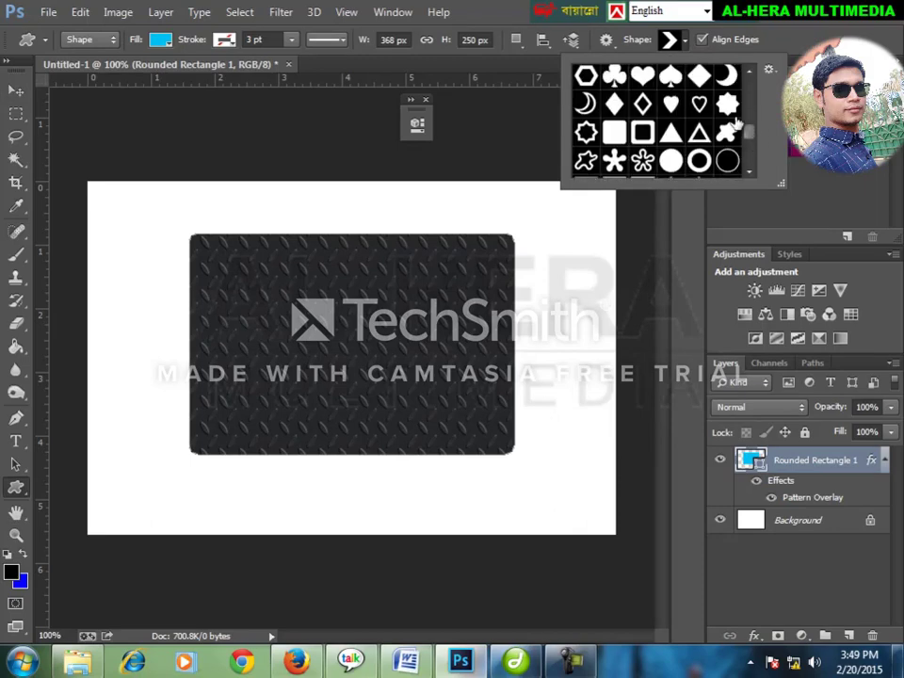
left_click(614, 76)
left_click_drag(111, 314, 247, 448)
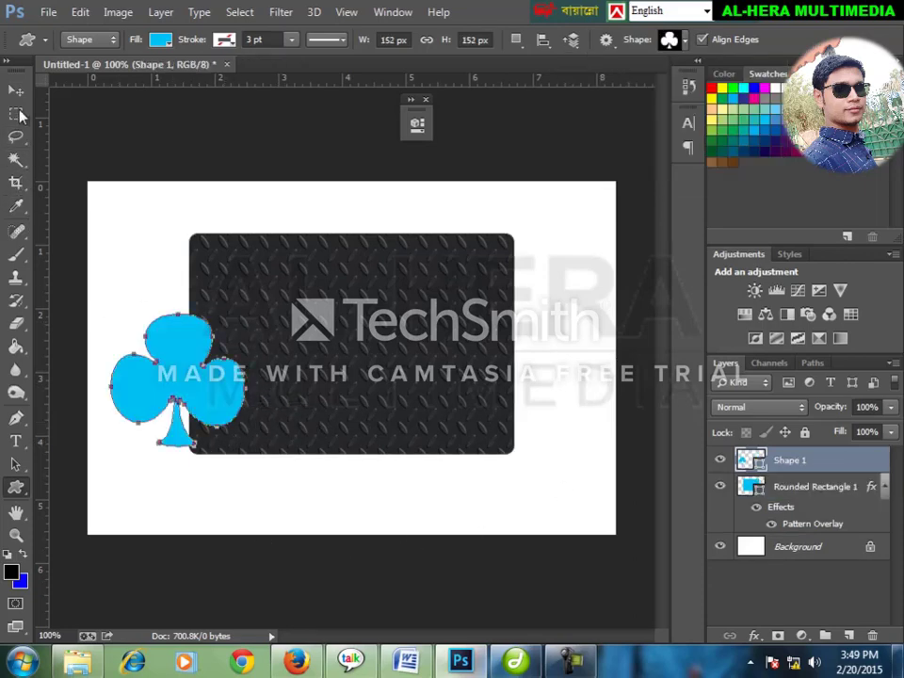
Apply a Pattern Overlay with the pattern_rice pattern to the club shape
left_click(16, 89)
left_click(756, 637)
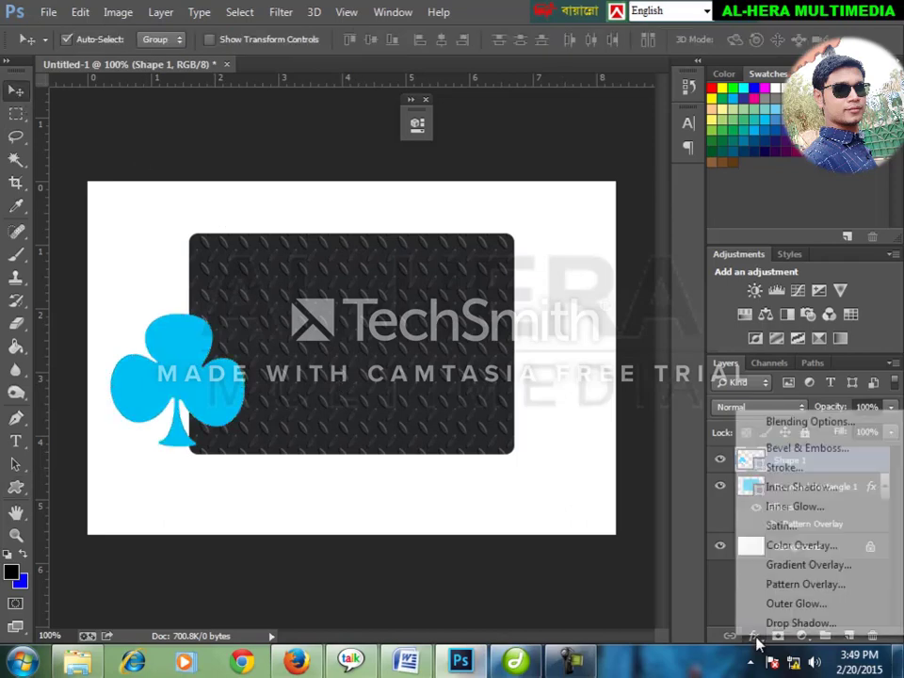
left_click(799, 585)
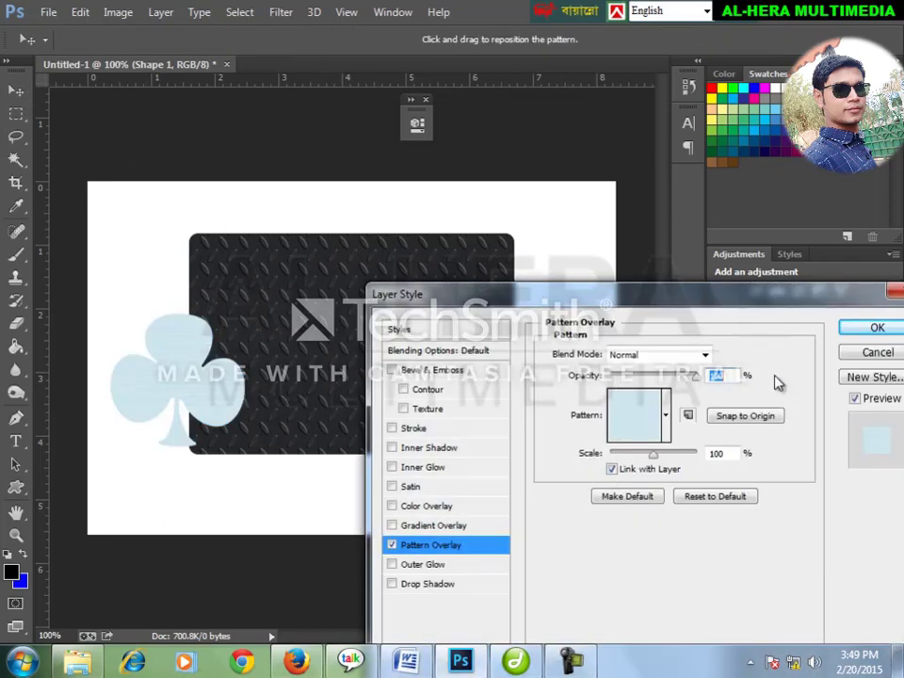
left_click(665, 415)
left_click(610, 556)
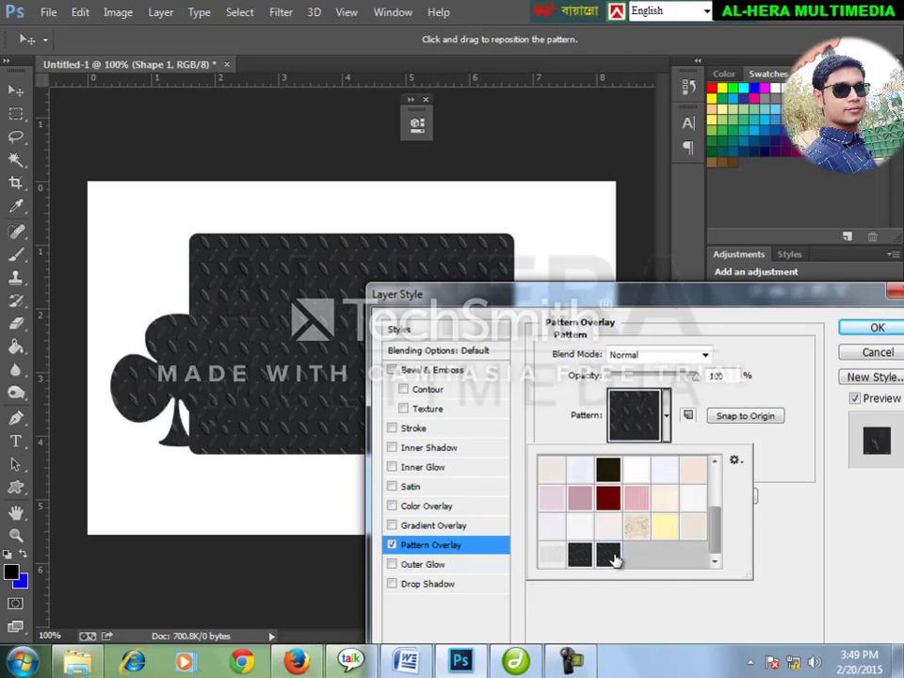
left_click(851, 329)
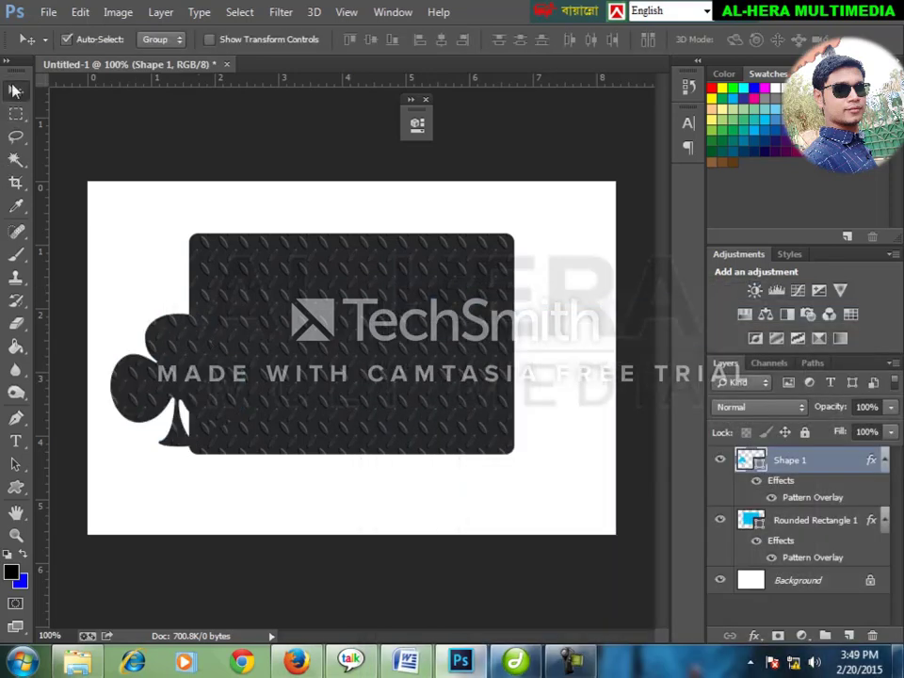